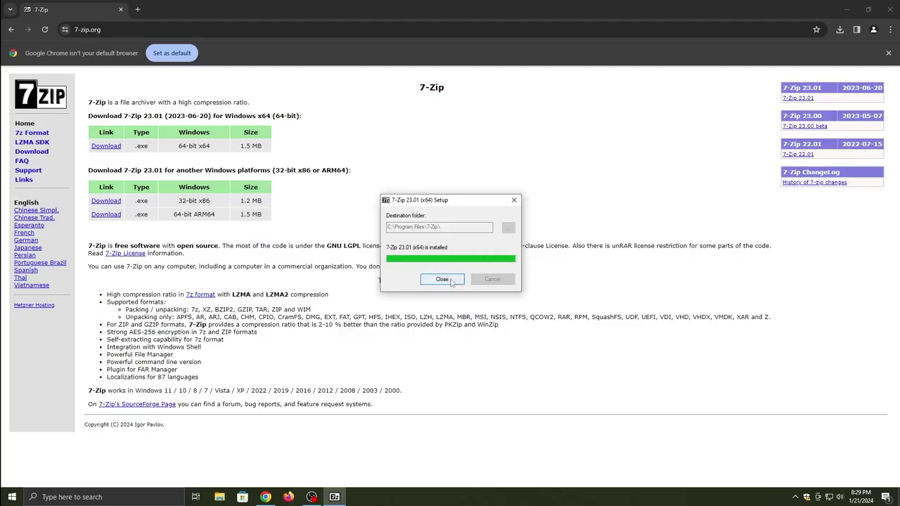
- Search the web for rpcs3 in a new tab, open the official rpcs3.net site and accept its No Piracy notice
left_click(137, 9)
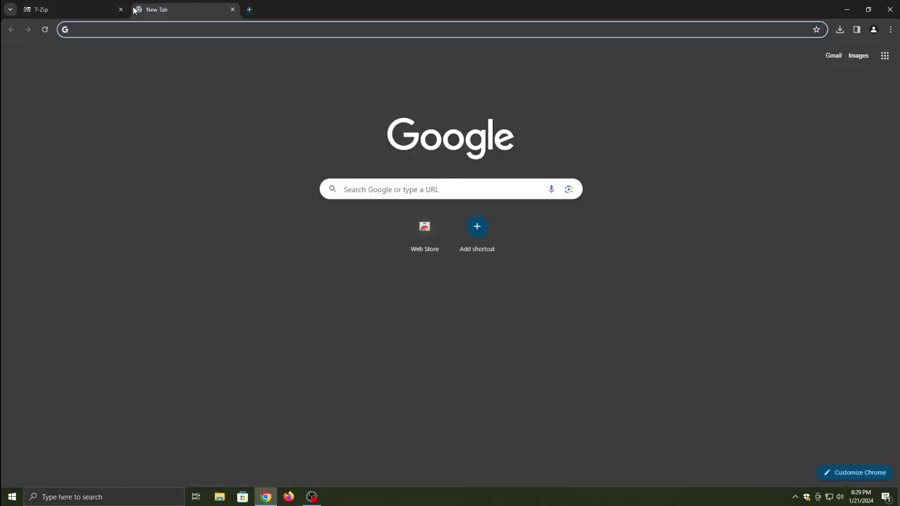
type("rpcs3")
key("Return")
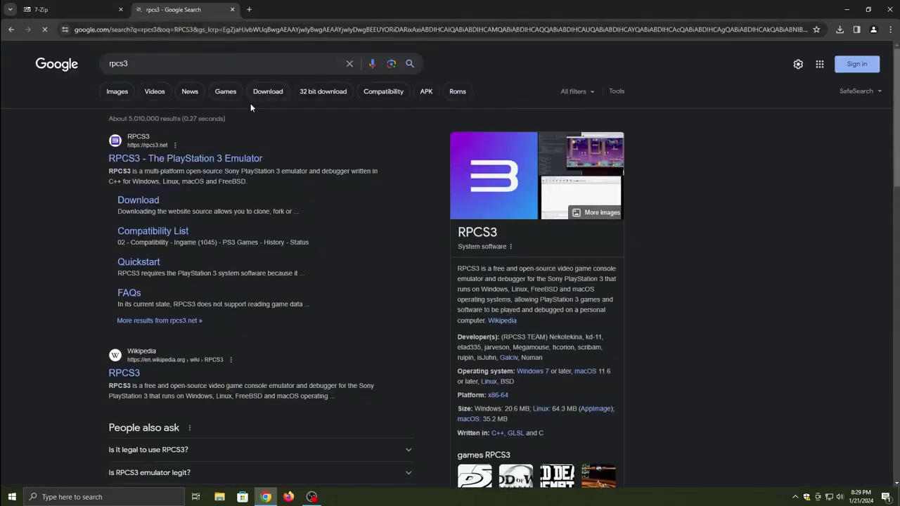
left_click(246, 159)
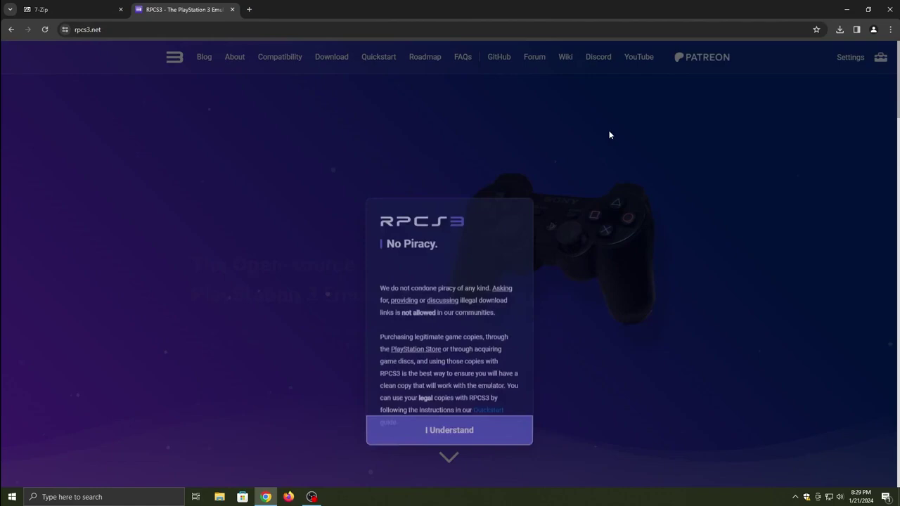
left_click(460, 379)
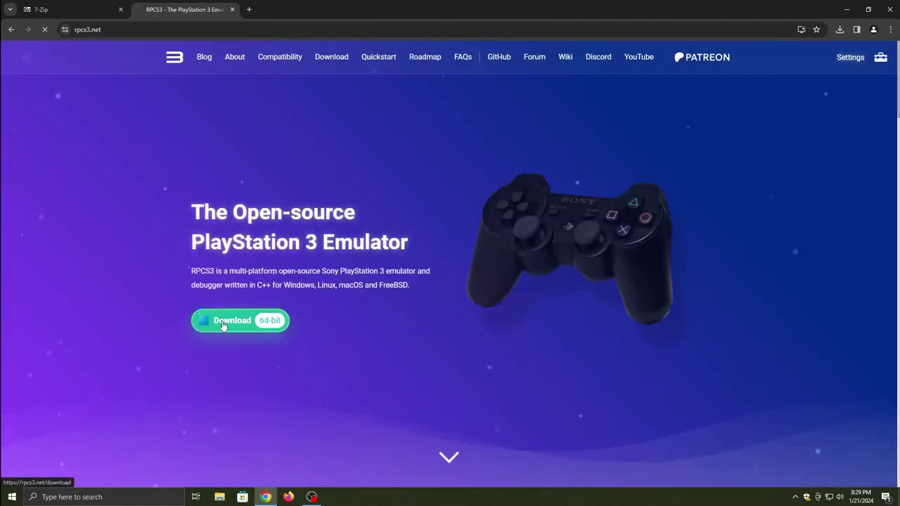
- Download the Windows build of RPCS3 from the site's download page
left_click(211, 322)
scroll(268, 322, "down", 3)
scroll(268, 321, "down", 1)
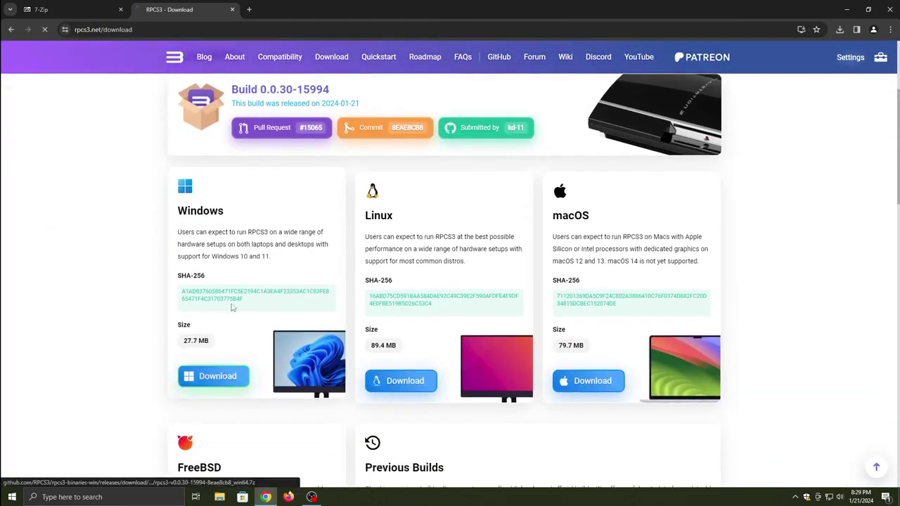
- Open the full download history and show the downloaded files in their folder
left_click(840, 30)
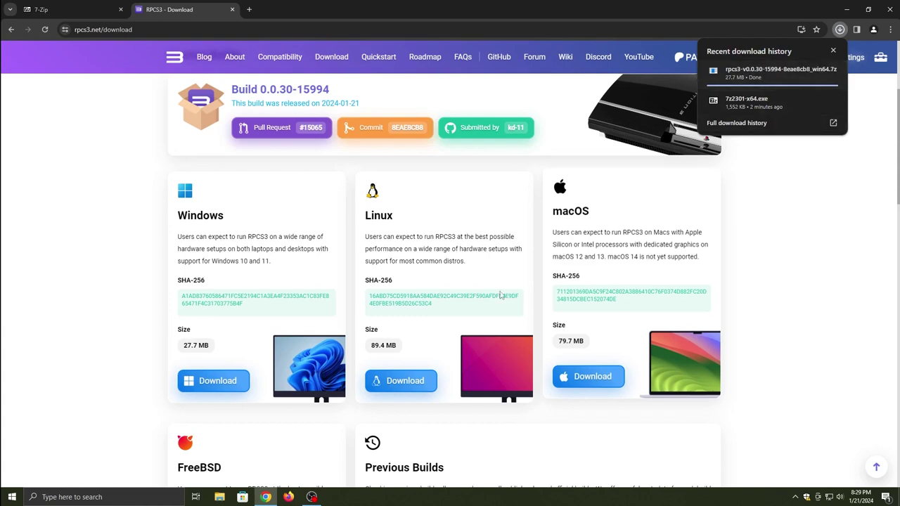
left_click(766, 127)
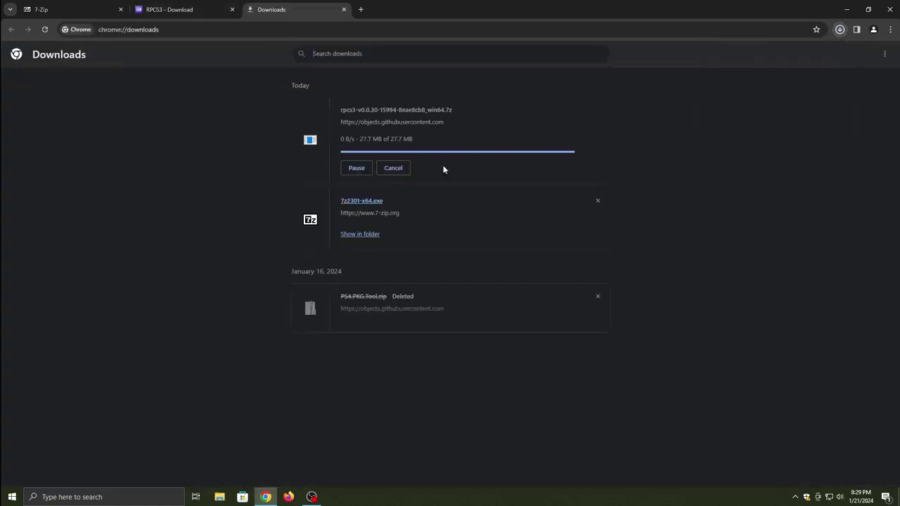
left_click(358, 234)
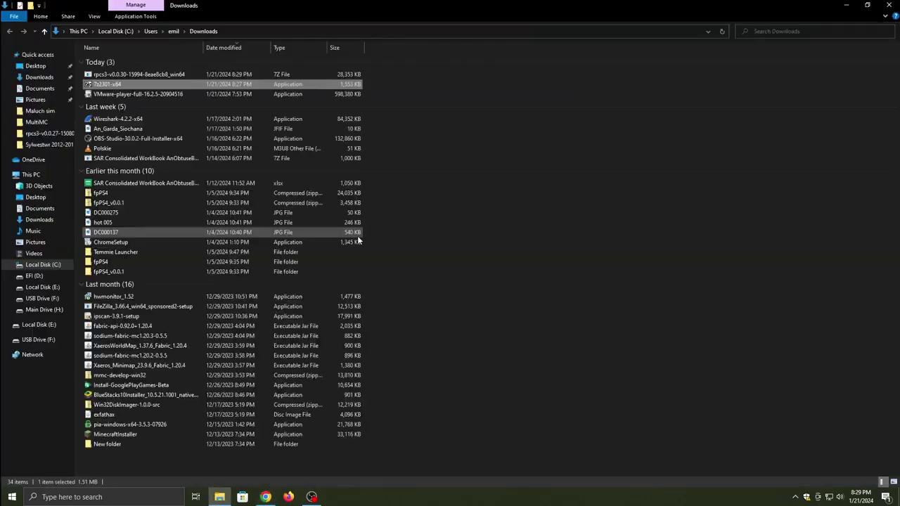
- Open the rpcs3-v0.0.30-15994-8eae8cb8_win64 archive with 7-Zip
left_click(169, 75)
right_click(169, 76)
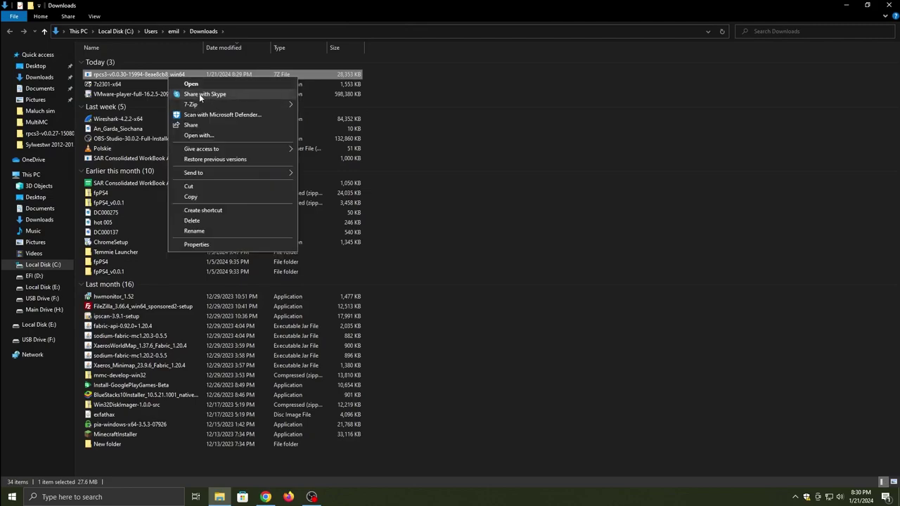
mouse_move(201, 104)
left_click(311, 107)
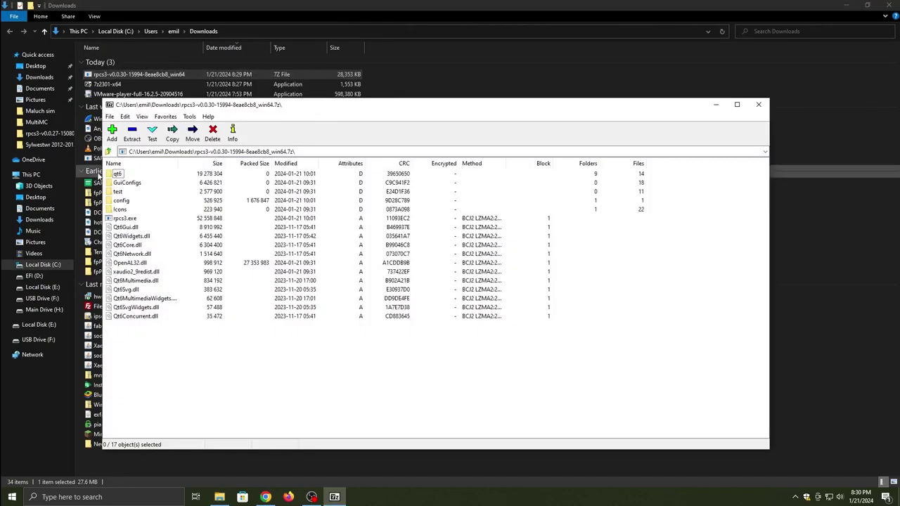
- Extract all of the archive's contents into the RPCS3 folder on the desktop and close the archive window
left_click(846, 5)
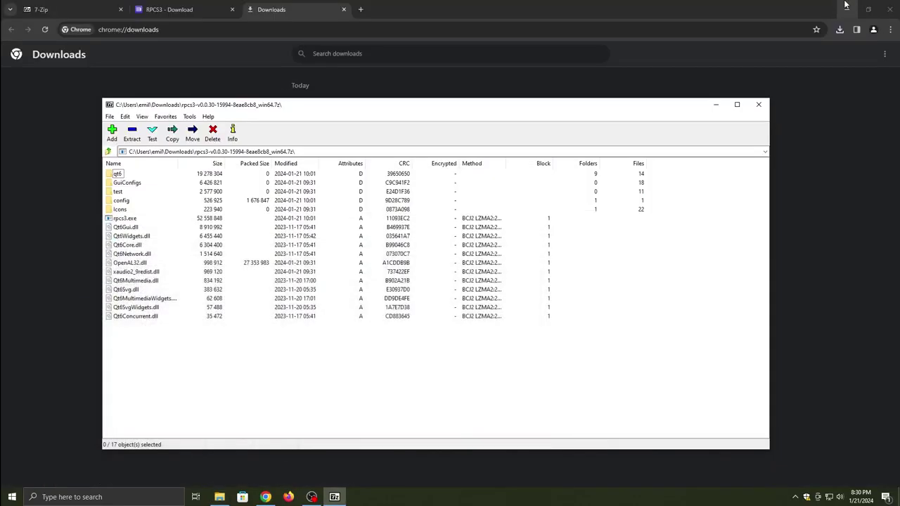
left_click(846, 5)
left_click_drag(176, 106, 354, 71)
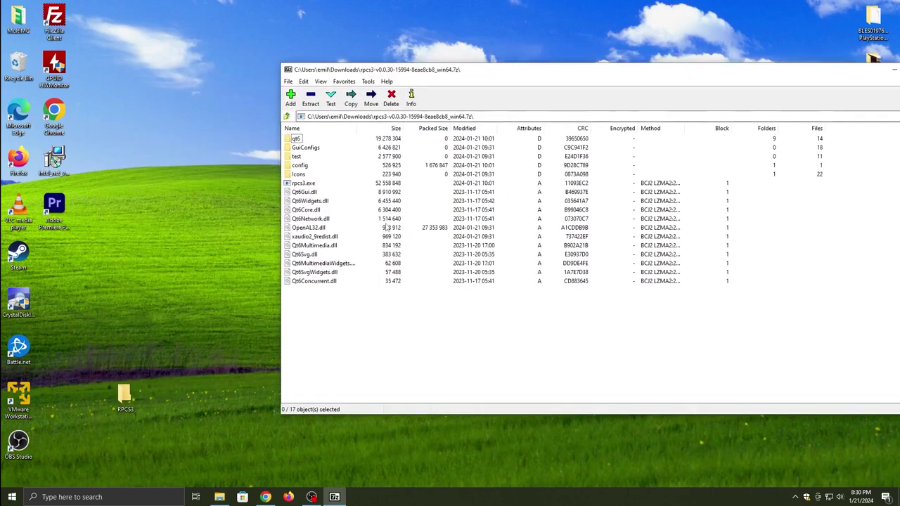
left_click_drag(417, 331, 295, 138)
left_click_drag(297, 139, 125, 397)
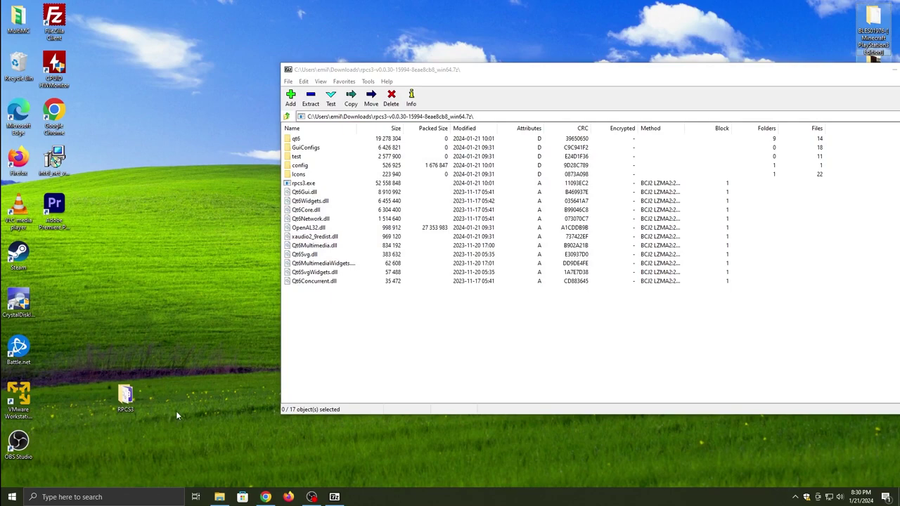
left_click_drag(871, 77, 735, 86)
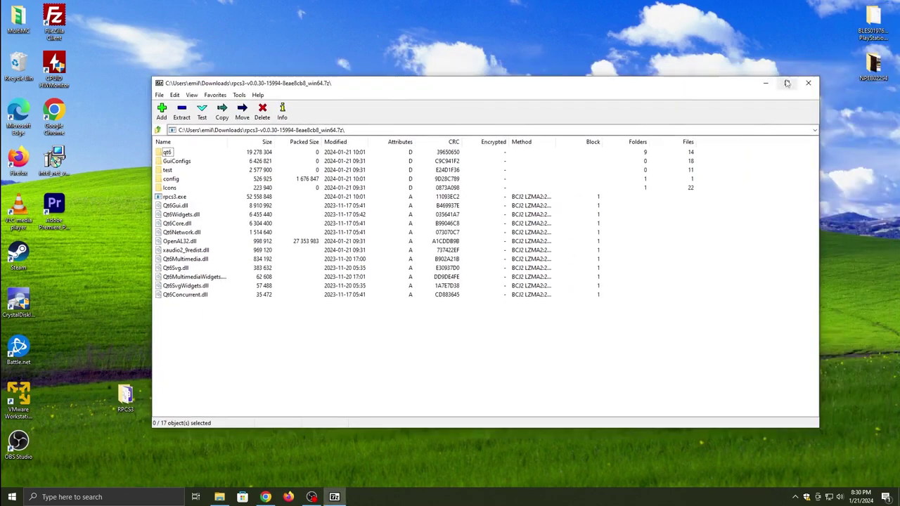
left_click(809, 83)
- Launch rpcs3 from the desktop RPCS3 folder and continue past the welcome dialog, confirming that the Quickstart guide has been read
double_click(125, 398)
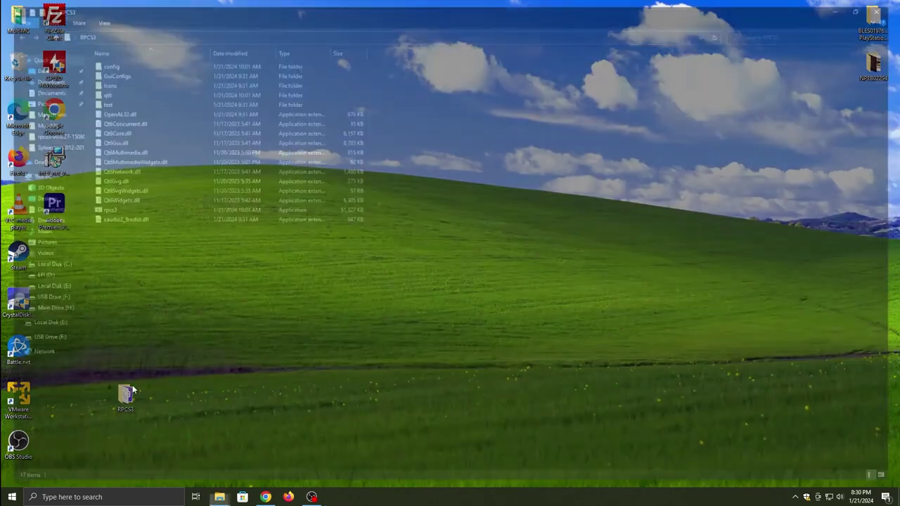
double_click(124, 211)
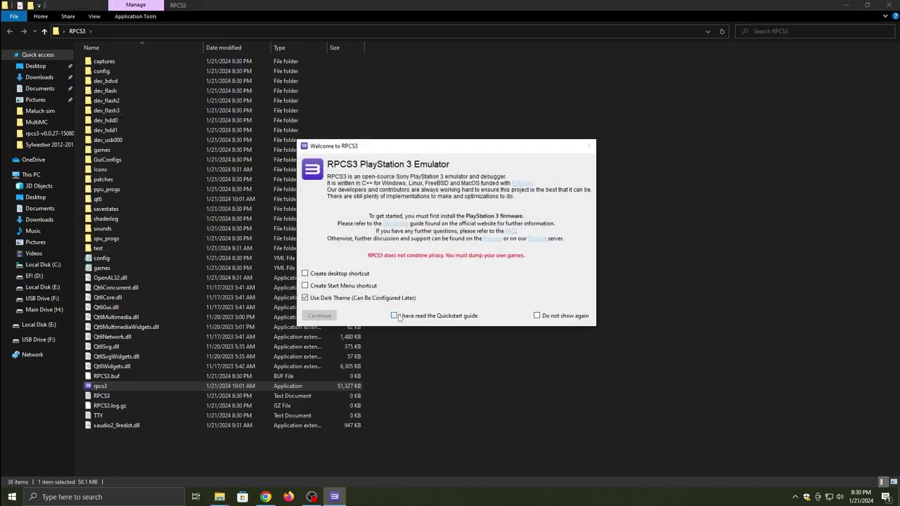
left_click(394, 316)
left_click(320, 316)
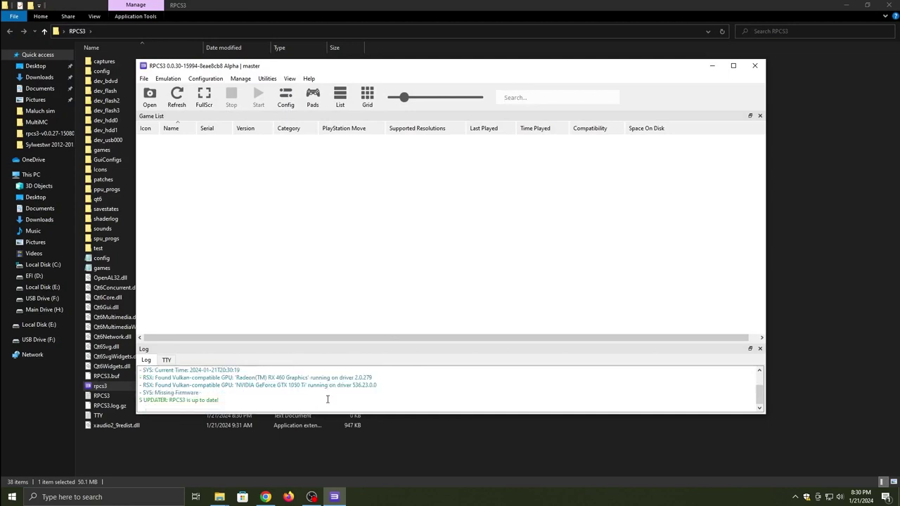
- Switch to Chrome, search for PS3 firmware in a new tab and open PlayStation's page on updating PS3 console system software
left_click(265, 498)
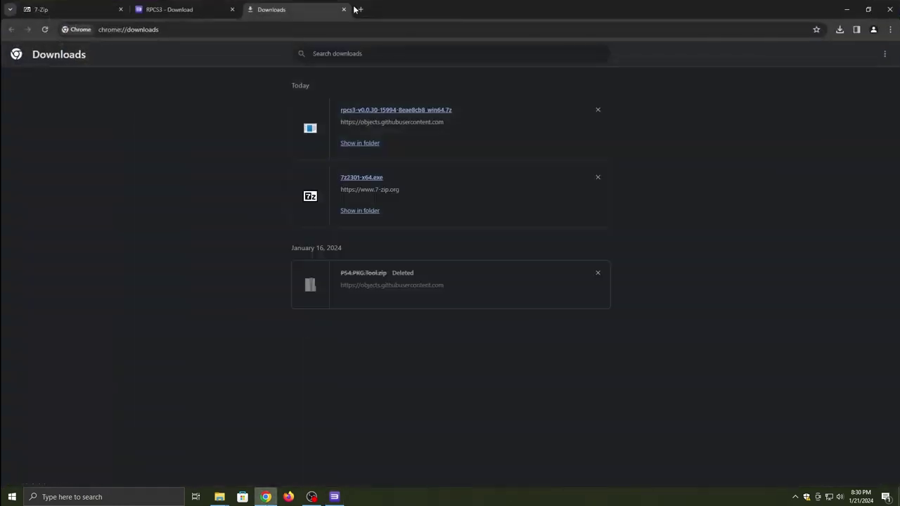
left_click(362, 8)
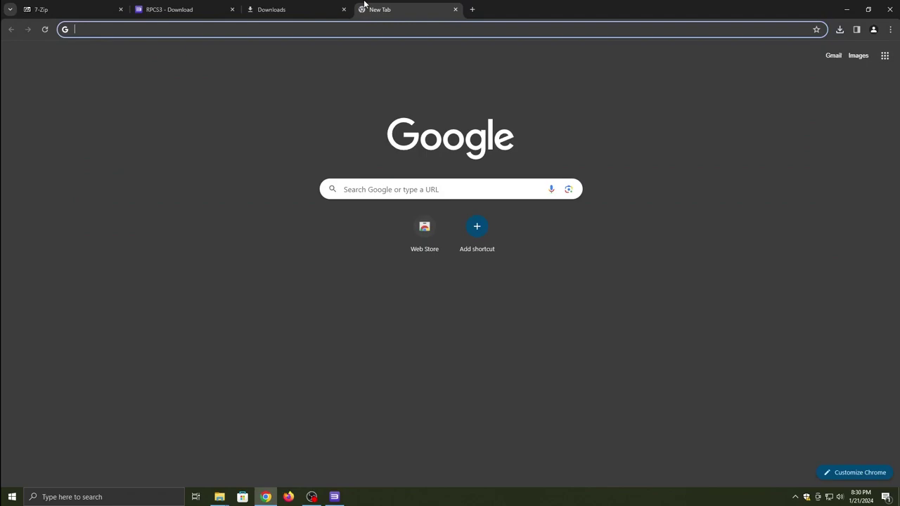
type("PS3 Firmwar")
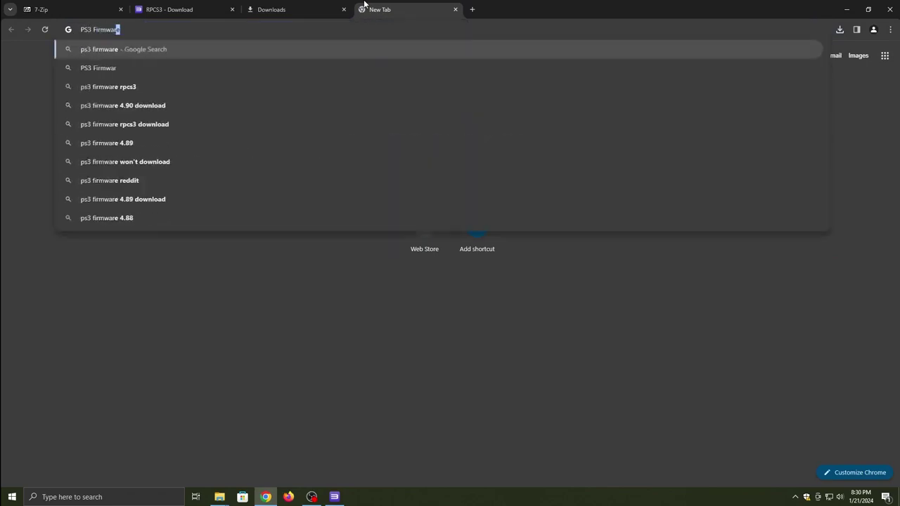
key("Return")
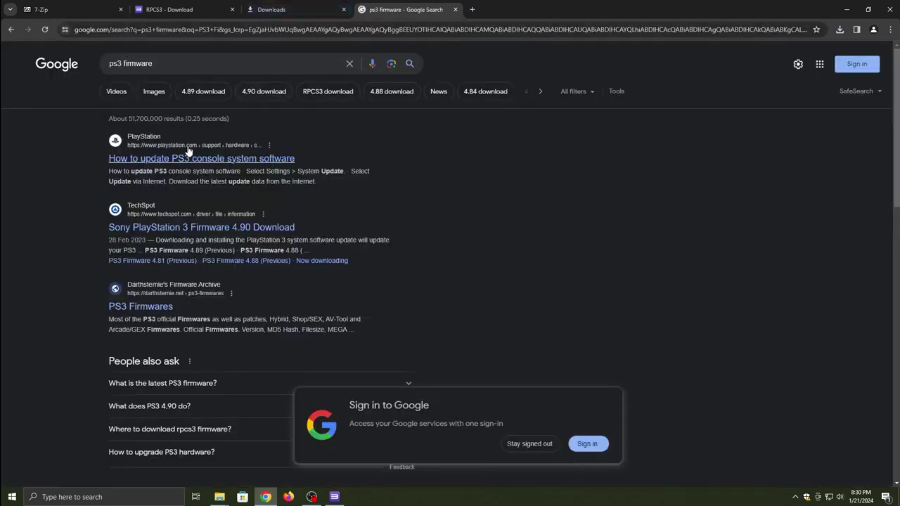
left_click(189, 152)
- Download the PS3 update file from the section on updating using a computer, proceeding past the browser's privacy warning
scroll(345, 365, "down", 3)
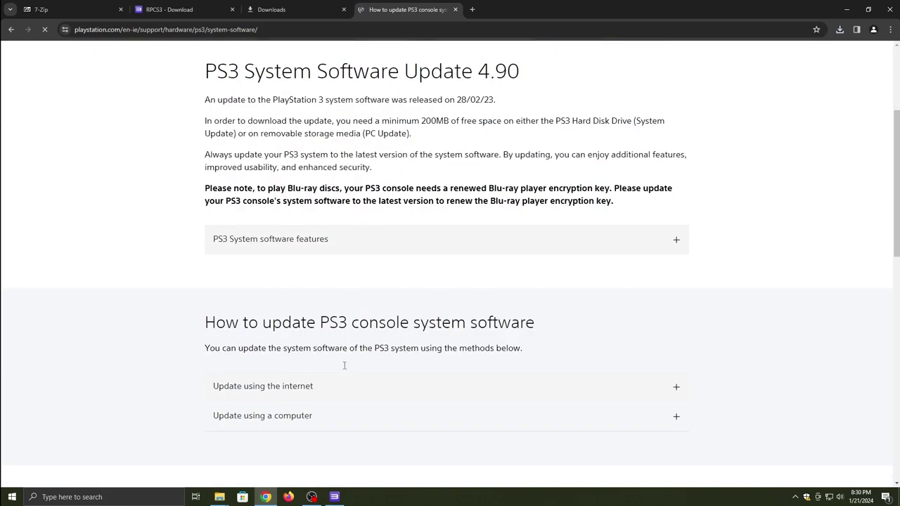
scroll(345, 366, "down", 2)
left_click(308, 334)
scroll(303, 328, "down", 5)
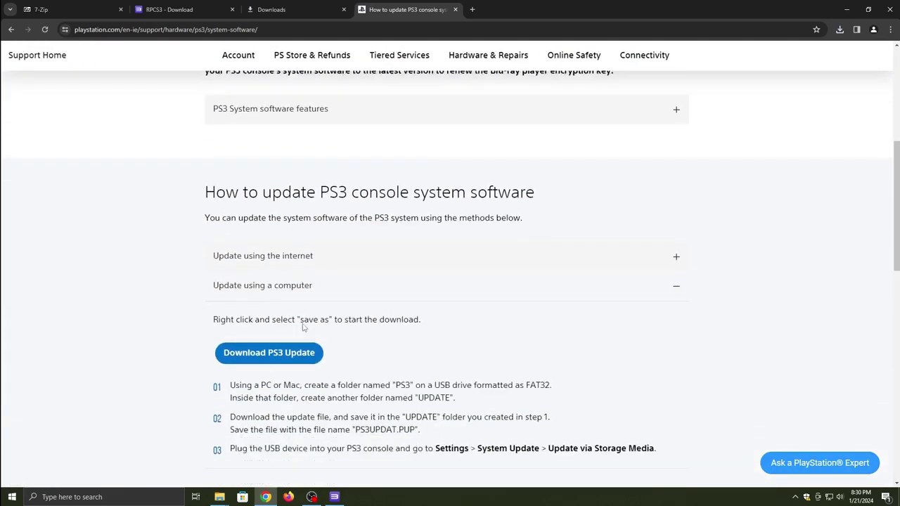
left_click(307, 347)
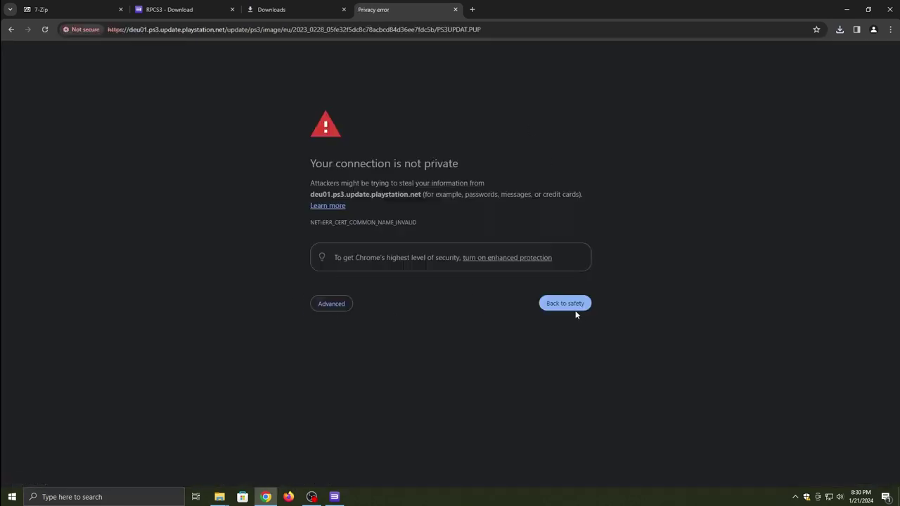
left_click(335, 306)
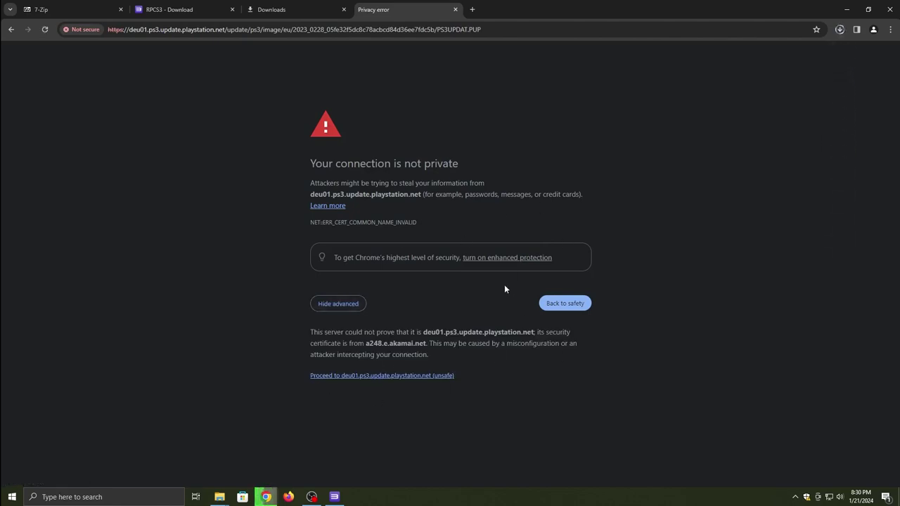
- Check the firmware download, close its privacy error tab and remove the PS4.PKG.Tool.zip entry from the download history
left_click(840, 30)
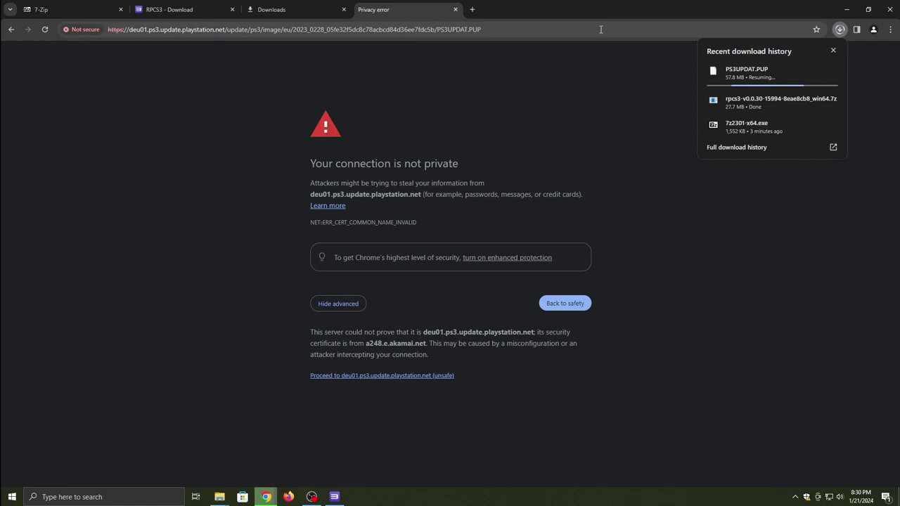
left_click(455, 9)
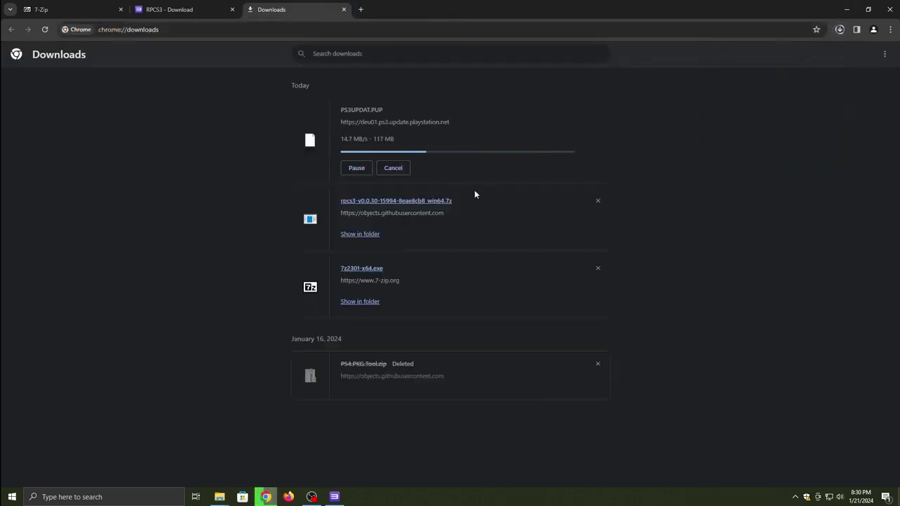
left_click(597, 364)
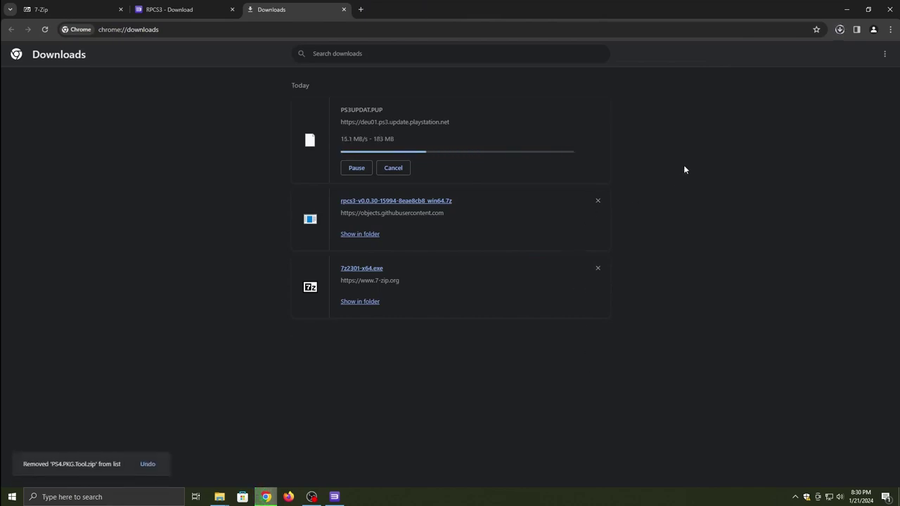
- Switch to RPCS3, install the PS3UPDAT.PUP firmware from the Downloads folder and dismiss the success message
left_click(845, 7)
left_click(144, 79)
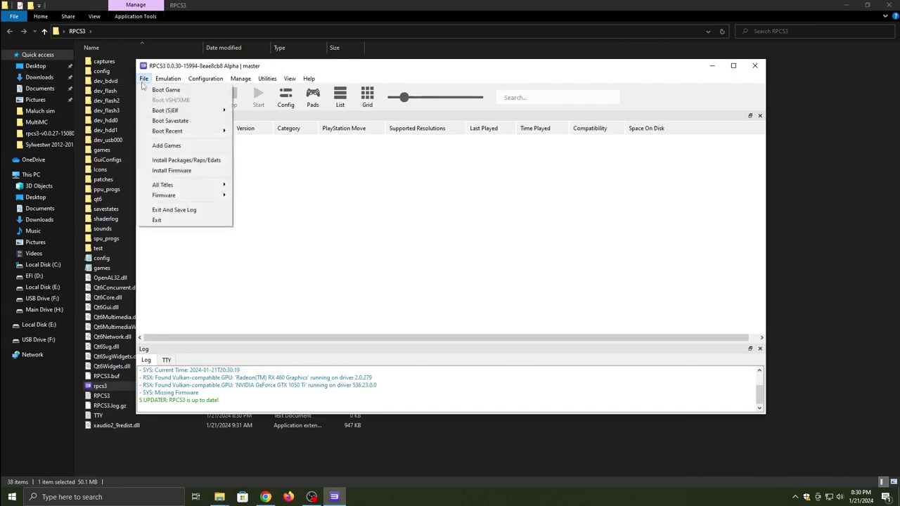
left_click(172, 171)
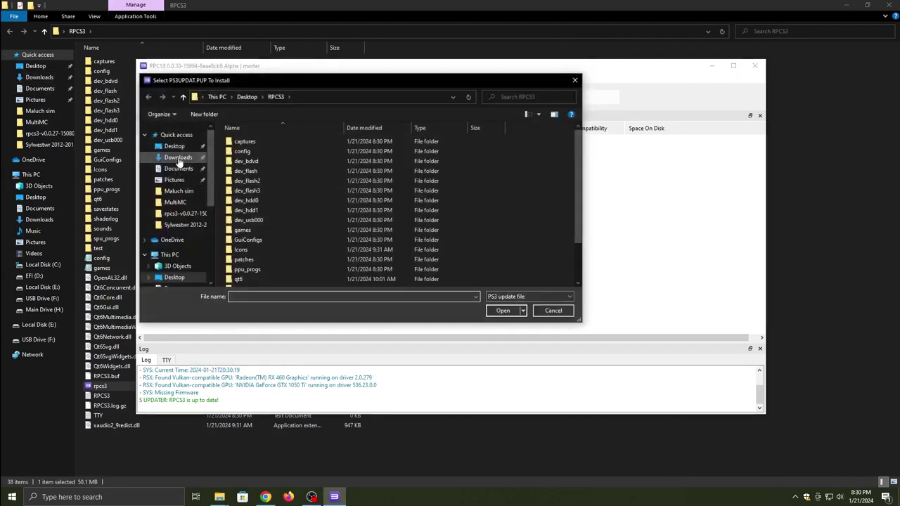
left_click(177, 157)
double_click(273, 153)
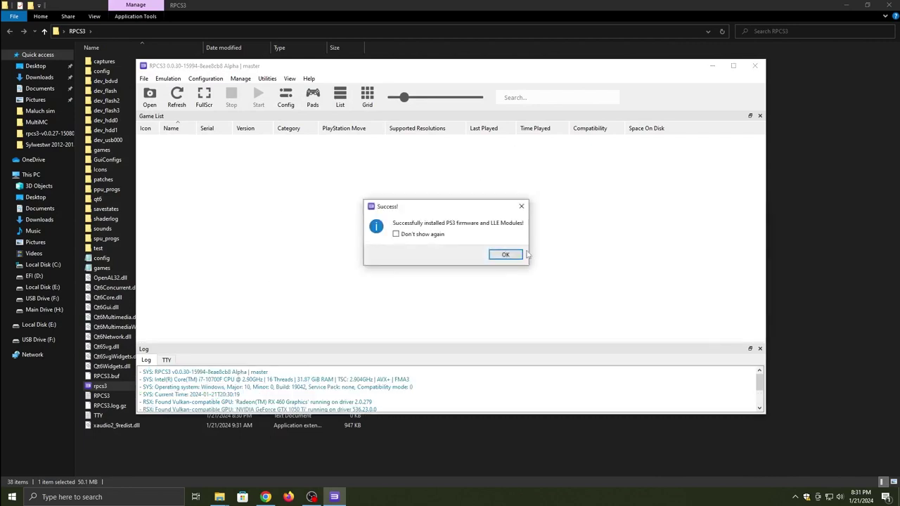
left_click(506, 255)
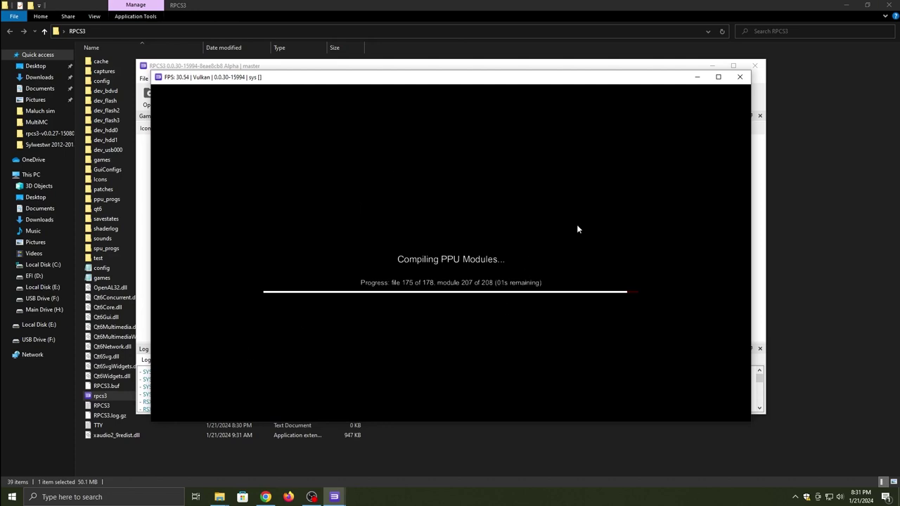
- Close the RPCS3 folder window and move the PPU module compilation window off part of the main emulator window
left_click(890, 4)
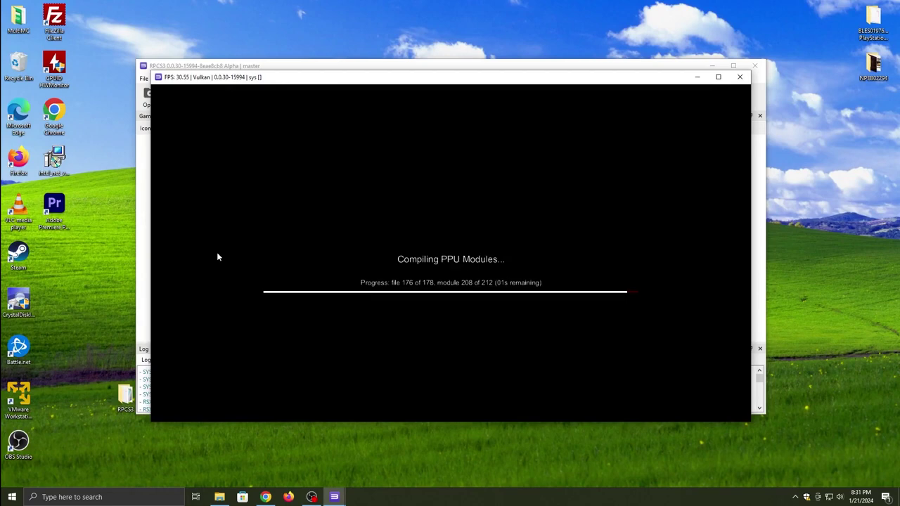
left_click_drag(254, 77, 290, 37)
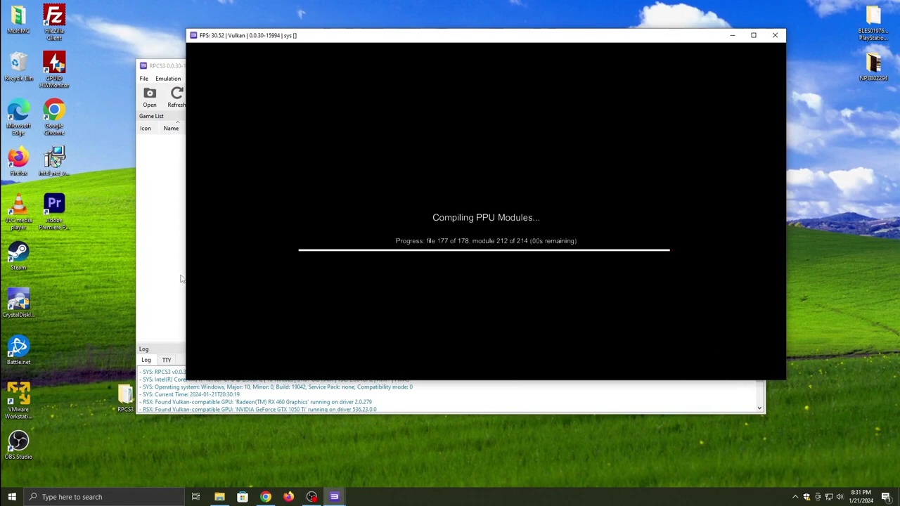
left_click(159, 280)
left_click(570, 52)
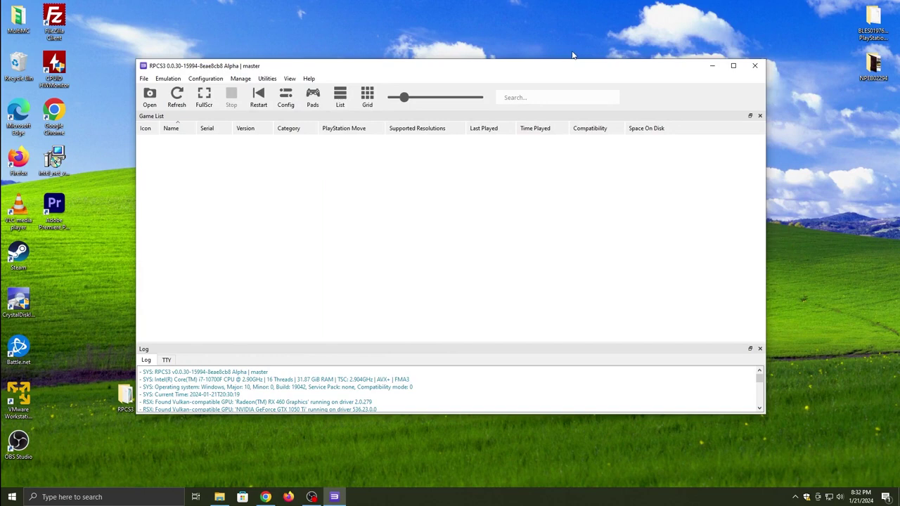
- Refresh the game list, add the BLES01976-[Minecraft PlayStation3 Edition] folder from the Desktop and accept the dialog without shortcuts or cache precompilation
left_click(177, 97)
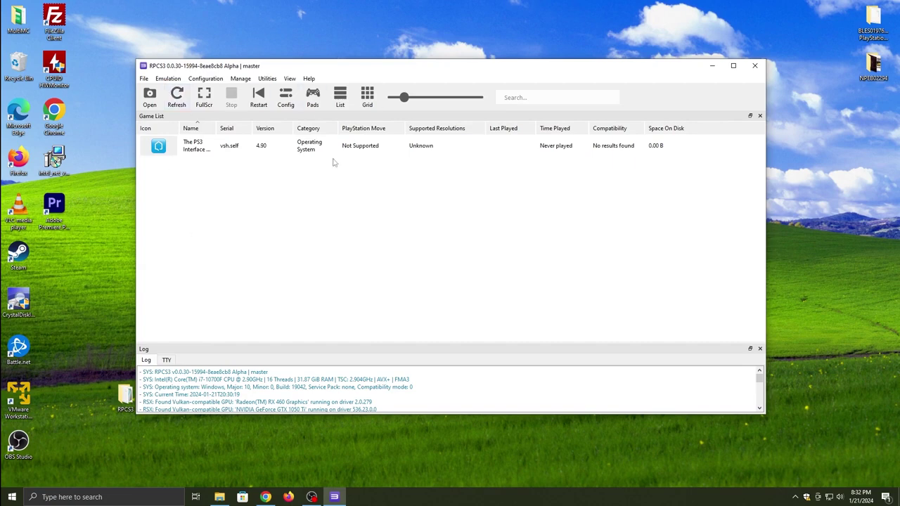
left_click(143, 78)
left_click(168, 146)
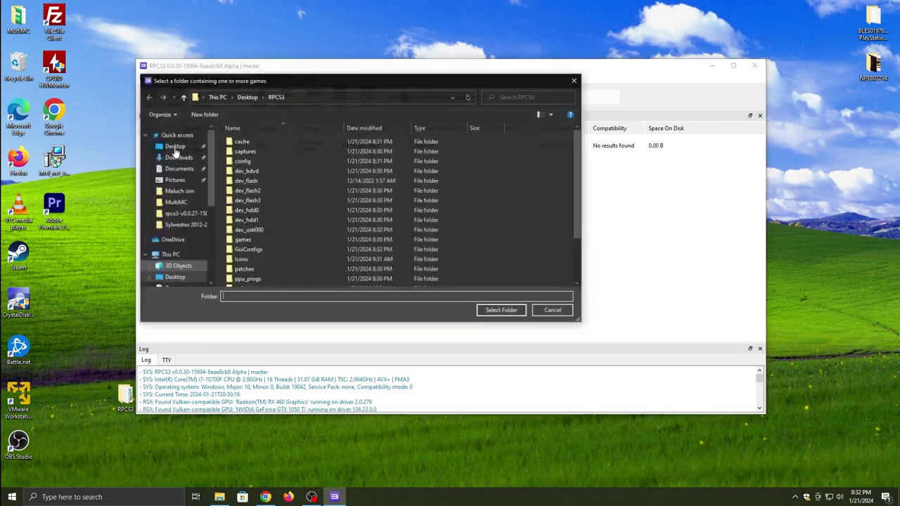
left_click(190, 277)
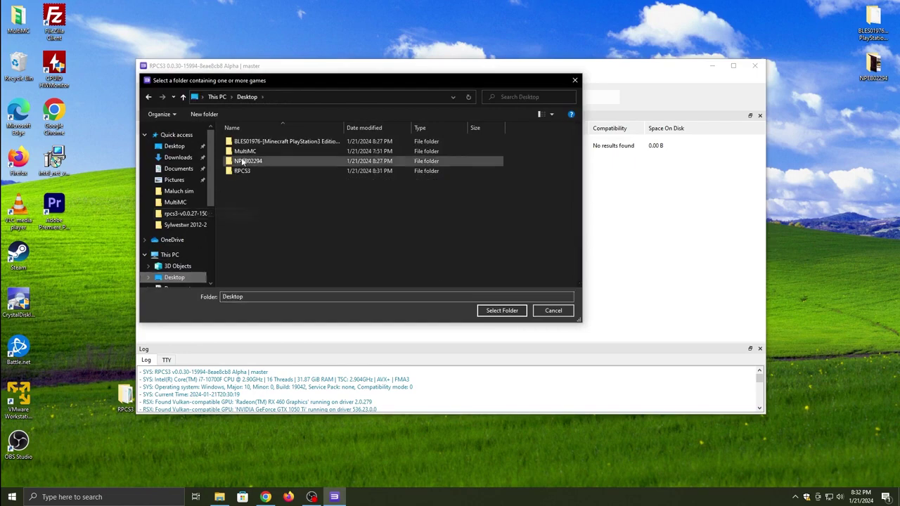
mouse_move(271, 140)
left_mouse_down()
mouse_move(275, 151)
mouse_move(273, 142)
left_mouse_up()
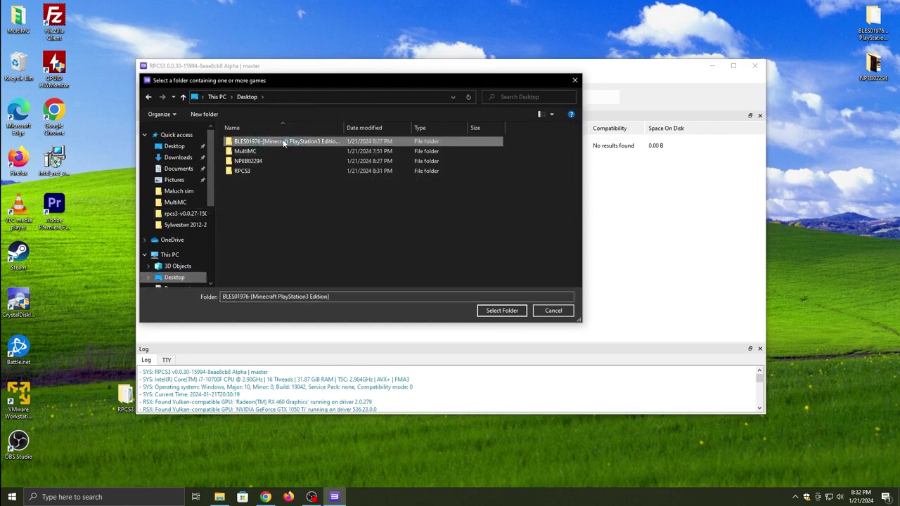
left_click(486, 312)
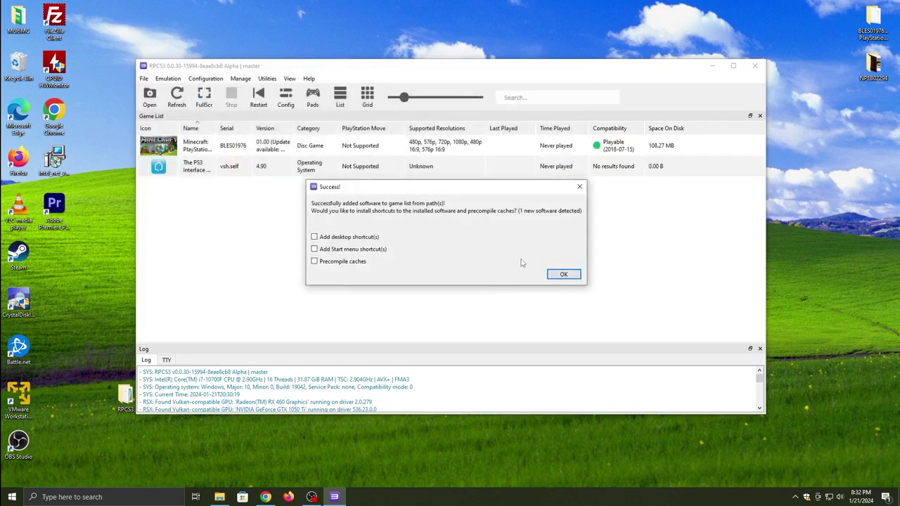
left_click(562, 274)
- Add the NPEB02294 game folder from the Desktop to the game list and accept the dialog without extra options
left_click(145, 79)
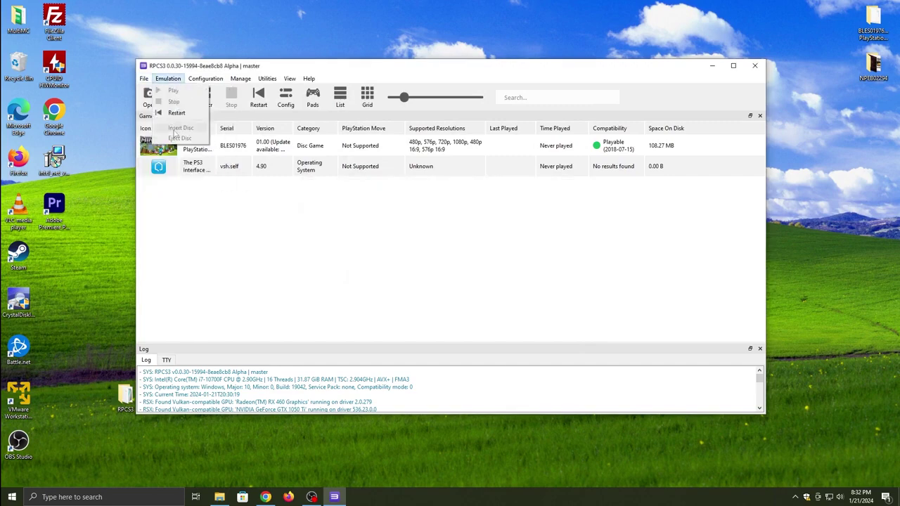
left_click(169, 144)
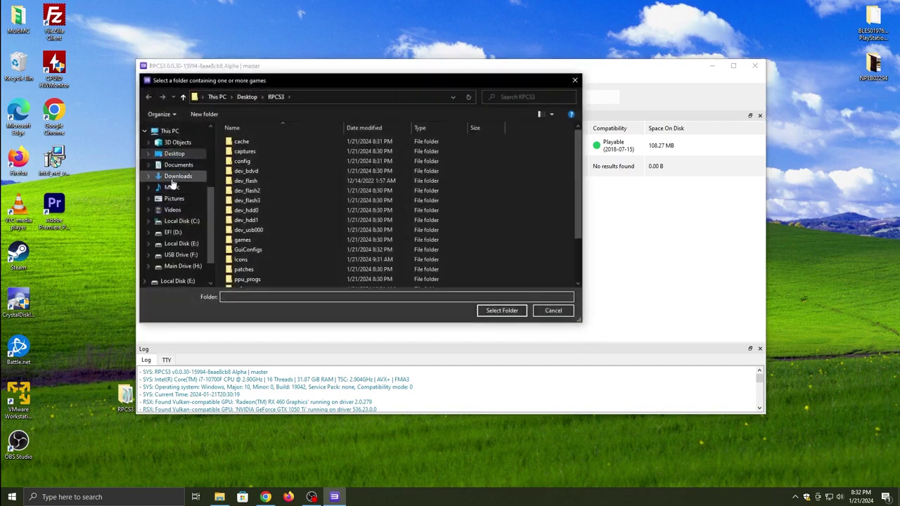
left_click(172, 153)
left_click(253, 161)
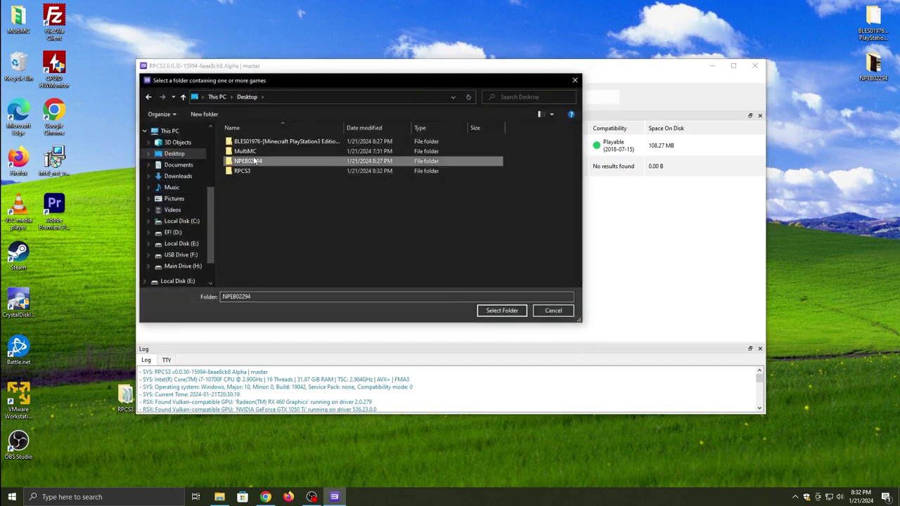
left_click(512, 314)
left_click(555, 274)
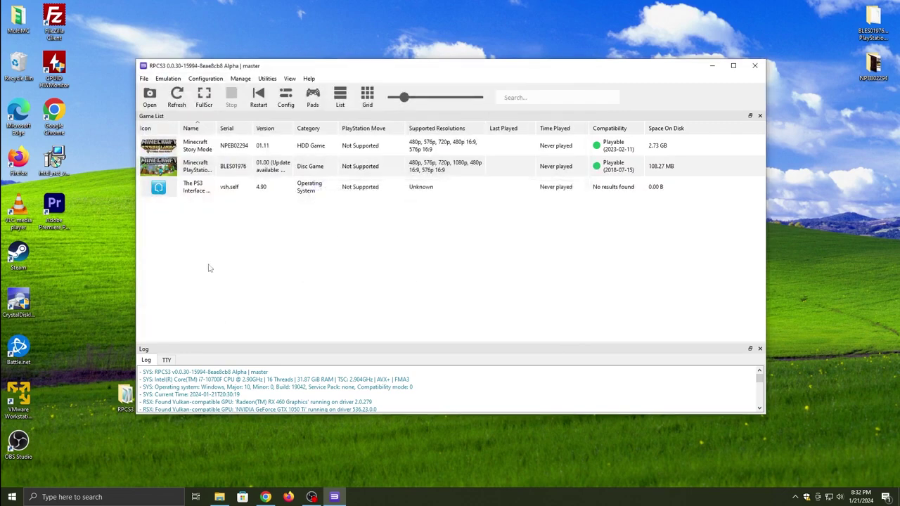
- Launch Minecraft: PlayStation 3 Edition (BLES01976) from the game list and check the log and game window for module compilation progress
double_click(306, 166)
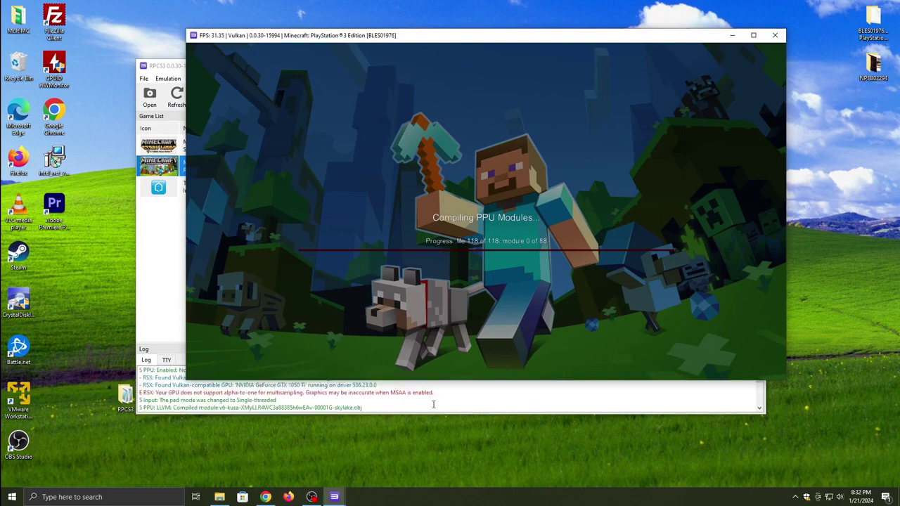
left_click(345, 398)
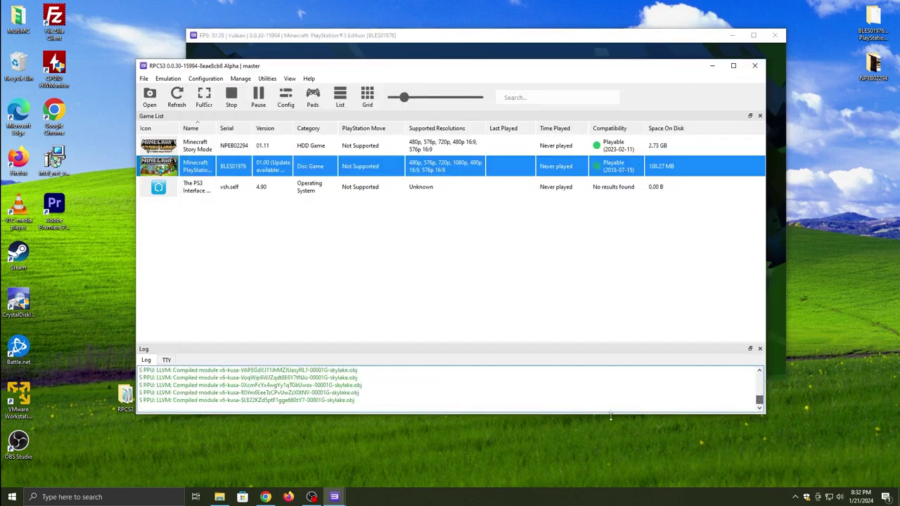
left_click(777, 277)
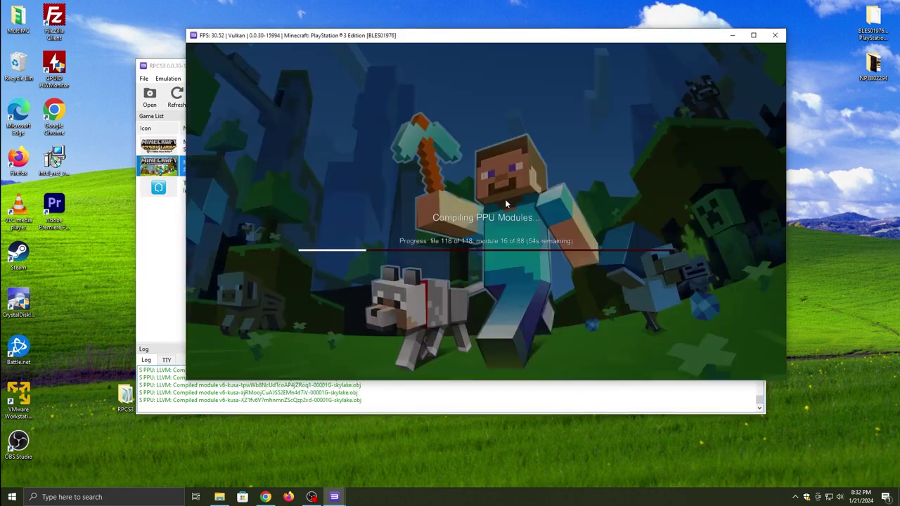
- Set the GPU resolution scale to 150% (1920x1080) in the emulator settings, apply it and save
left_click(178, 270)
left_click(238, 80)
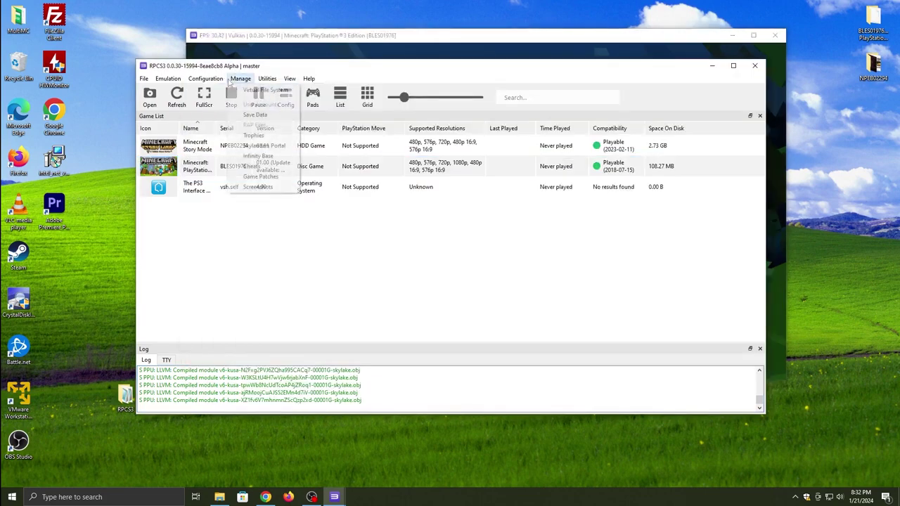
left_click(225, 89)
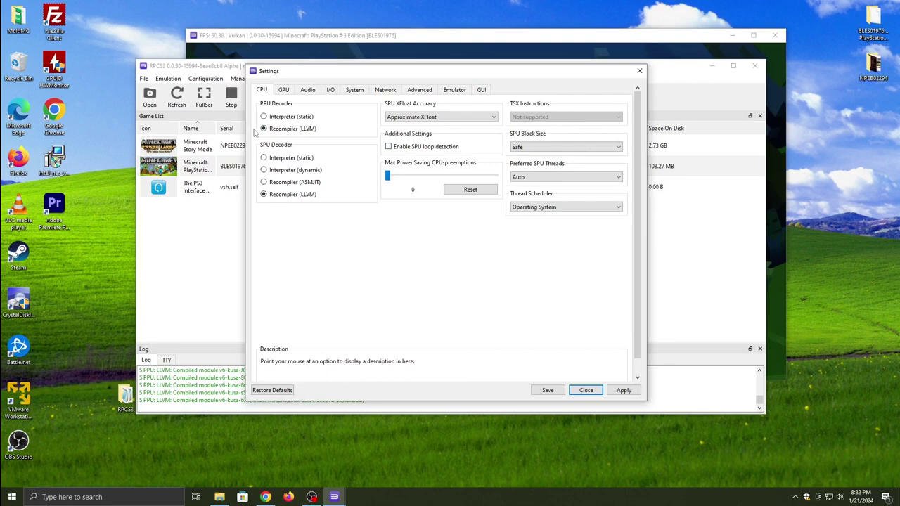
left_click(284, 90)
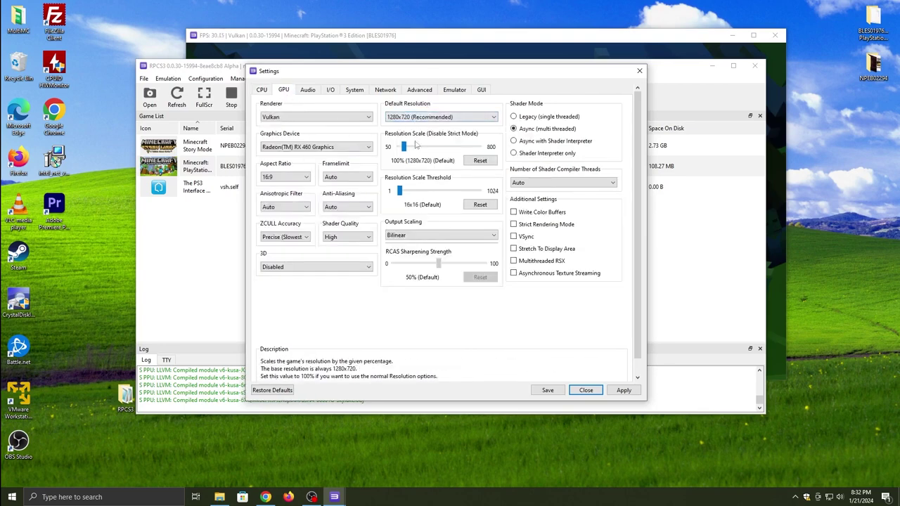
left_click_drag(404, 146, 411, 151)
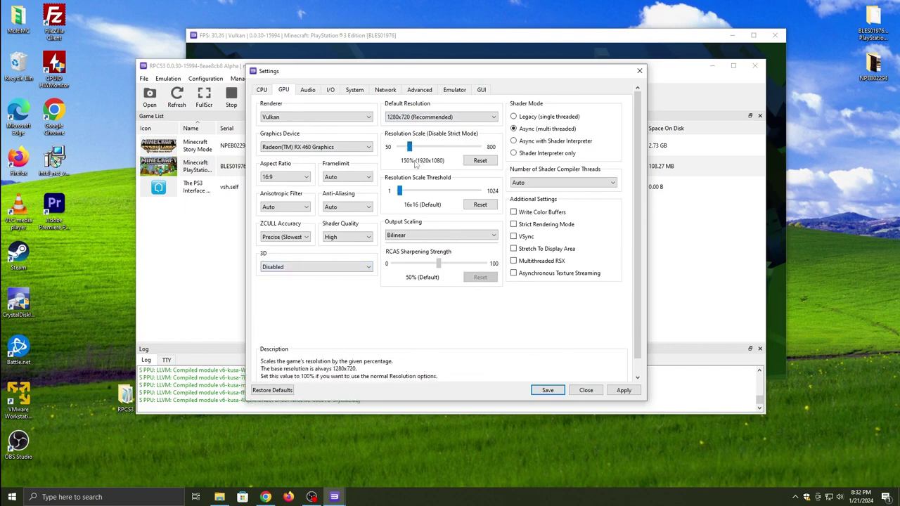
left_click(638, 392)
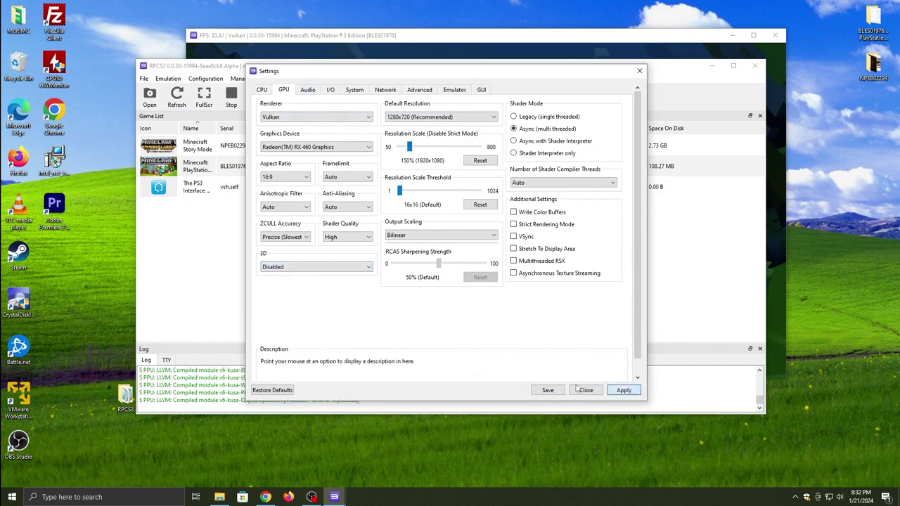
left_click(560, 391)
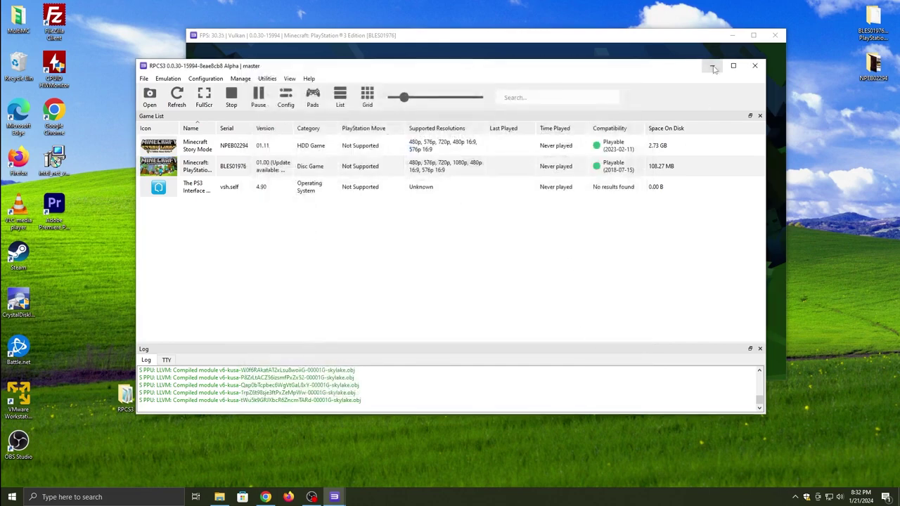
- Check the game window, return to the main emulator window and set Player 1's gamepad handler to DualShock 4
left_click(711, 65)
mouse_move(331, 498)
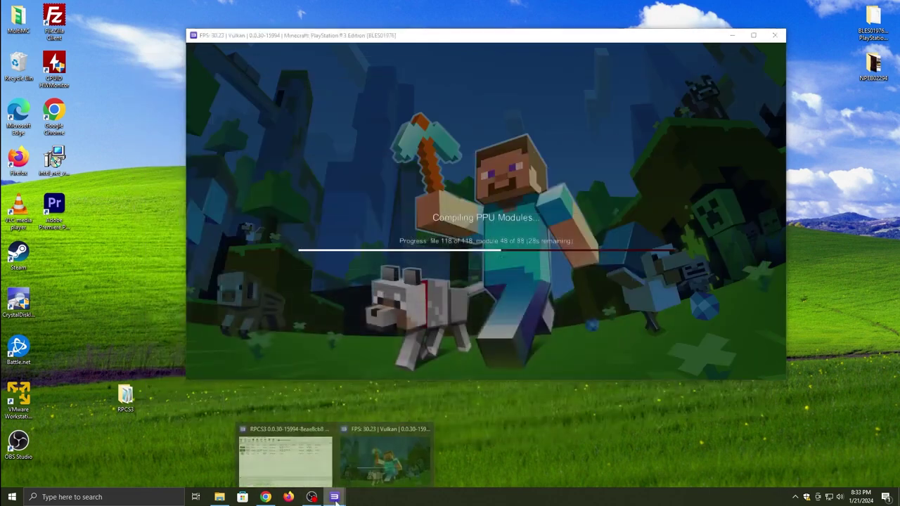
left_click(285, 454)
left_click(312, 98)
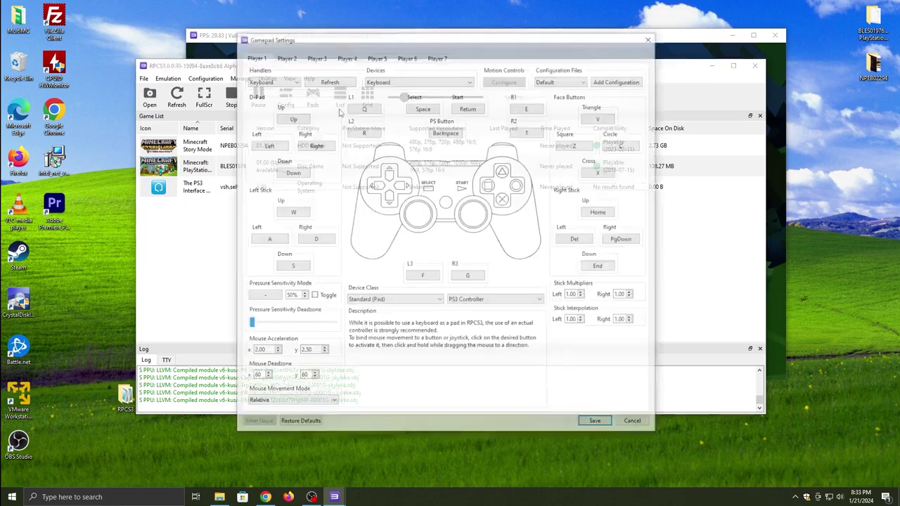
left_click(279, 82)
left_click(275, 118)
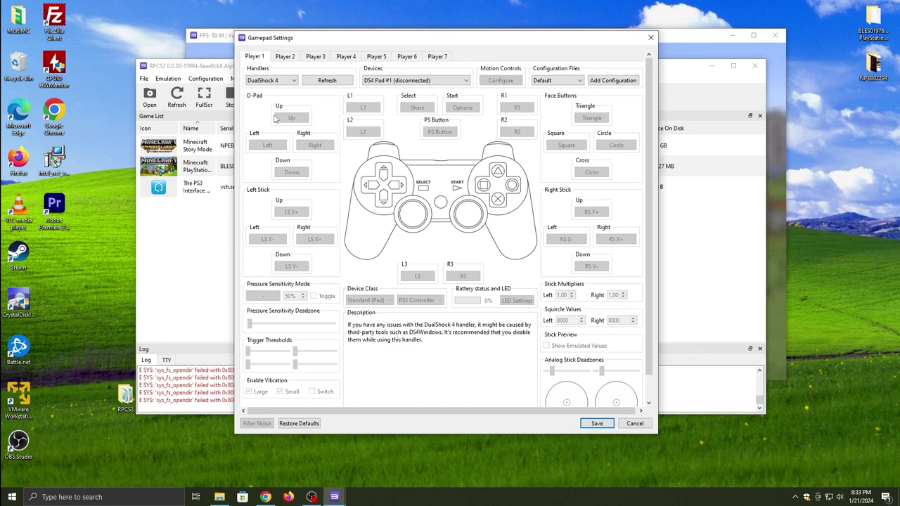
- Check the game's terms screen, return to the gamepad settings, refresh the controllers for DS4 Pad #1 and save
left_click(712, 35)
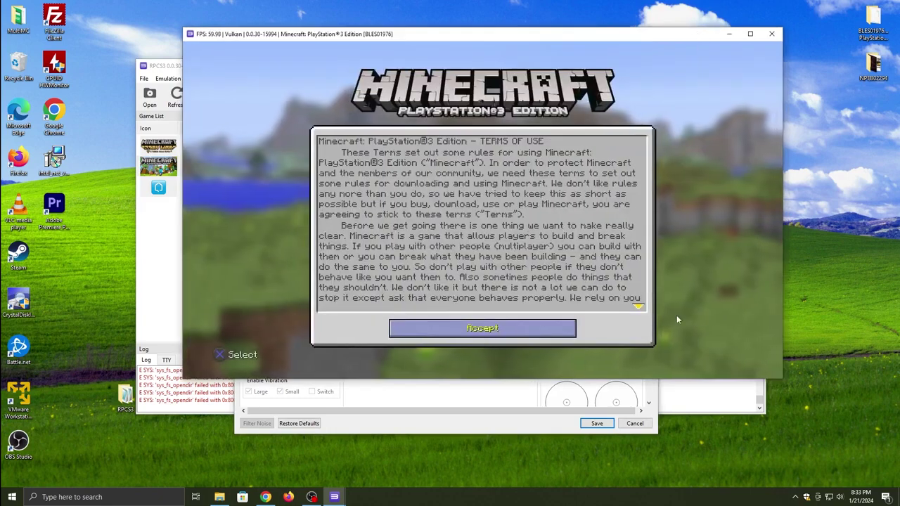
mouse_move(334, 498)
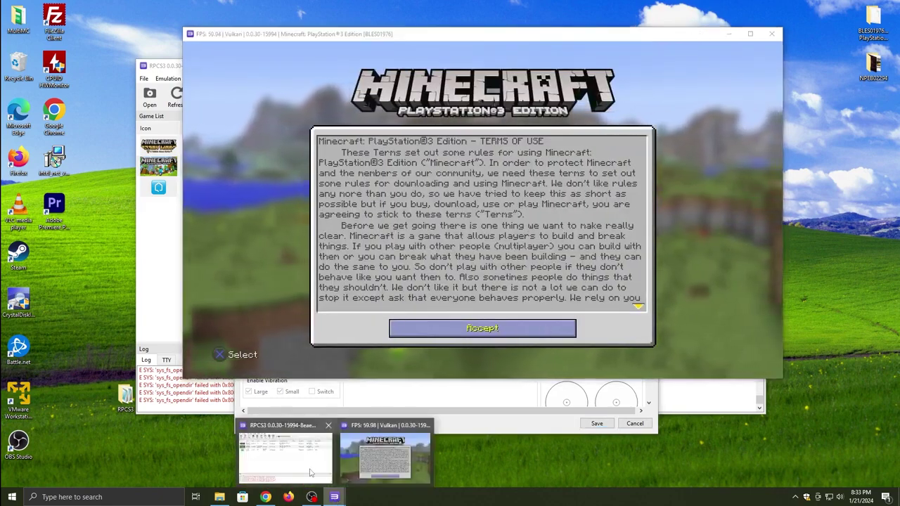
left_click(295, 464)
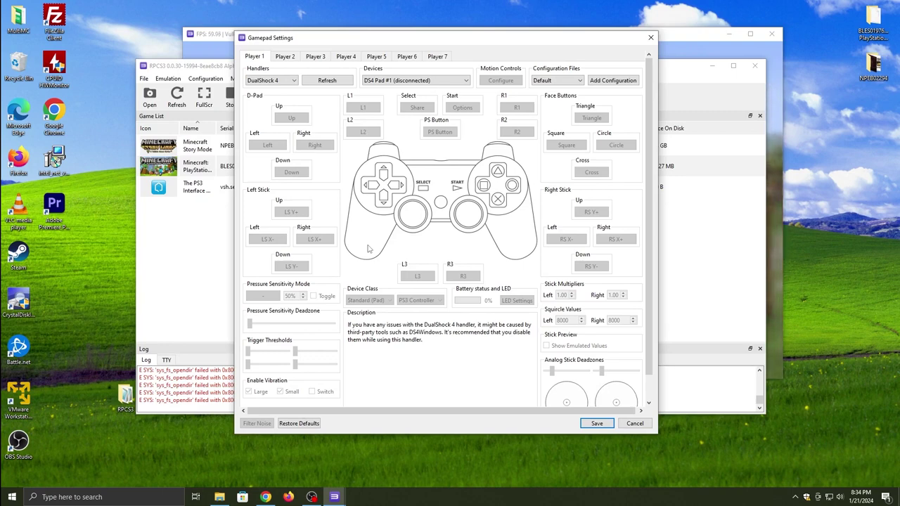
left_click(422, 81)
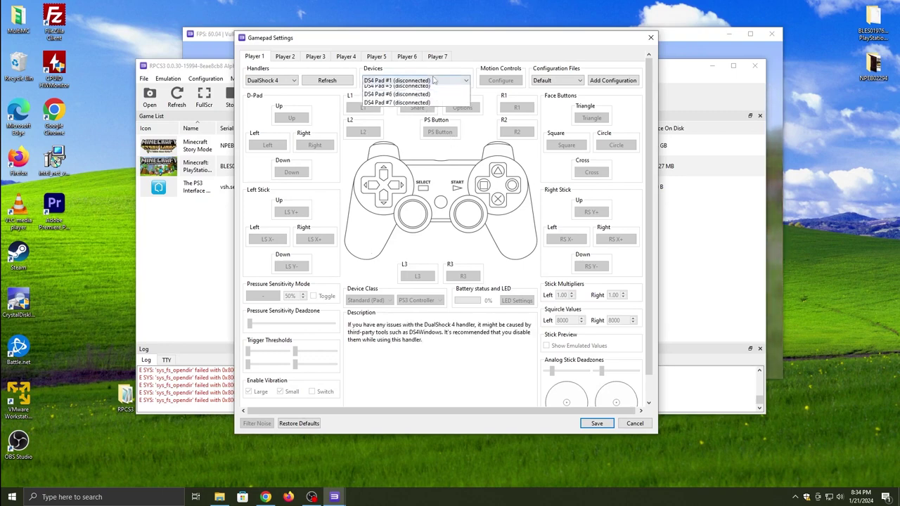
left_click(443, 87)
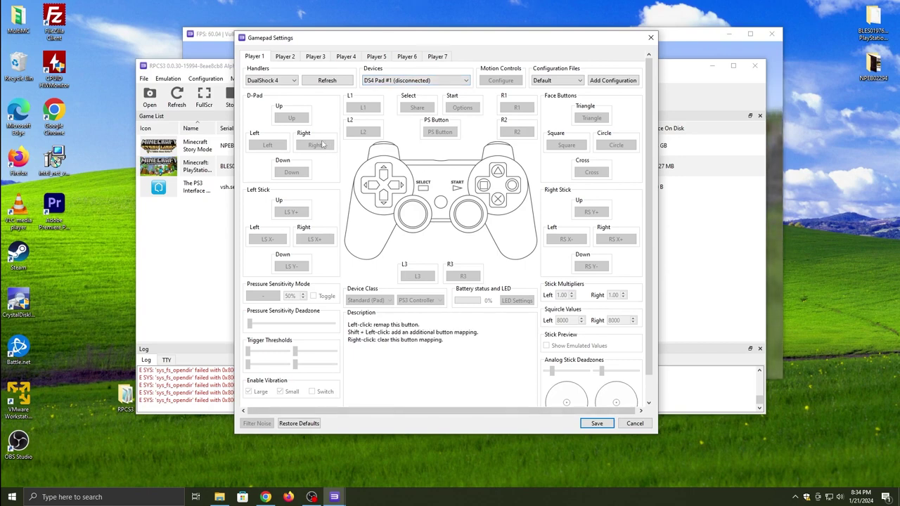
left_click(327, 80)
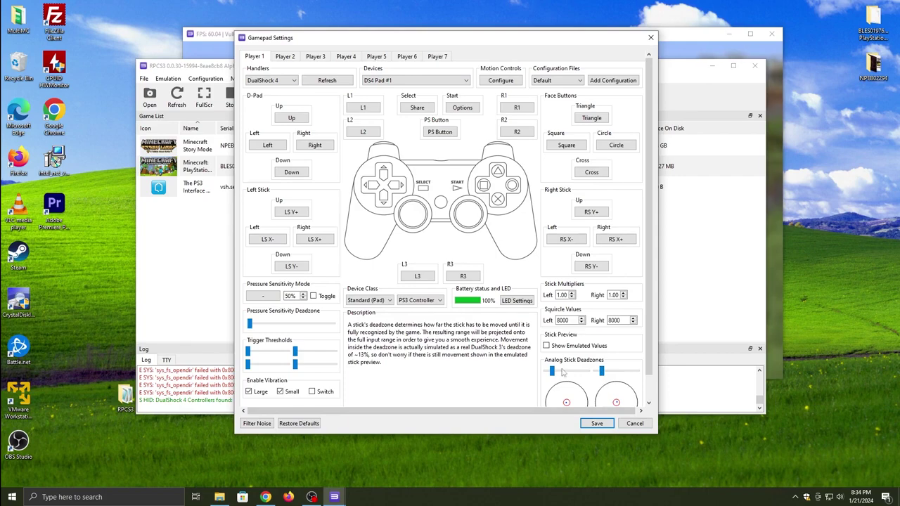
left_click(596, 423)
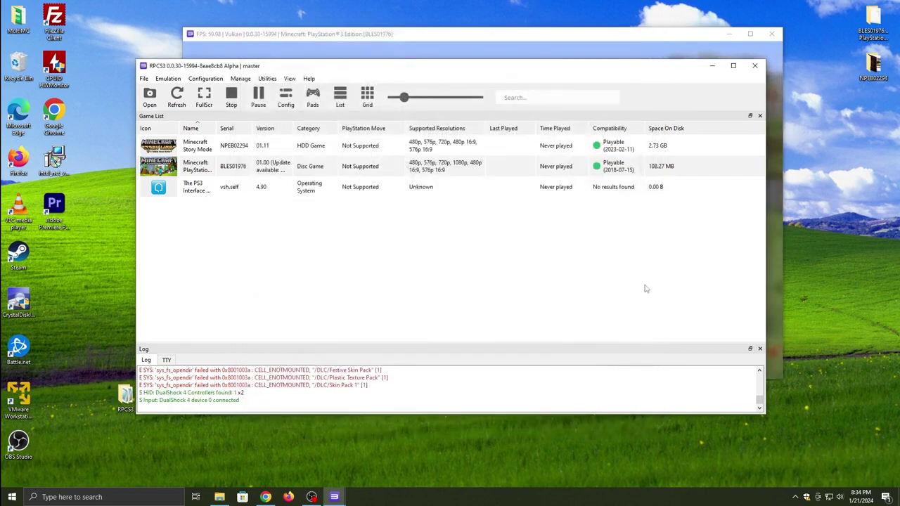
- Switch to the Minecraft game window, dismiss the autosave notice and open the Start Game screen
left_click(638, 34)
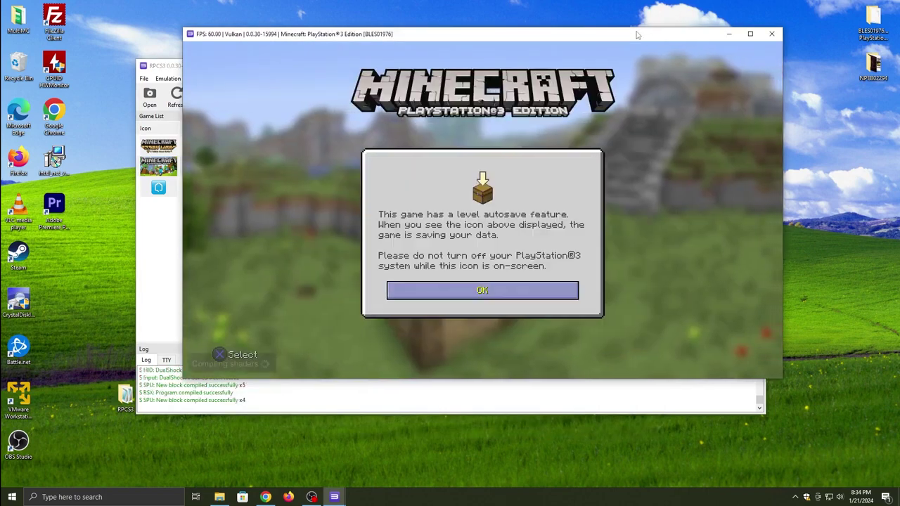
key("x")
key("x")
key("Down")
key("x")
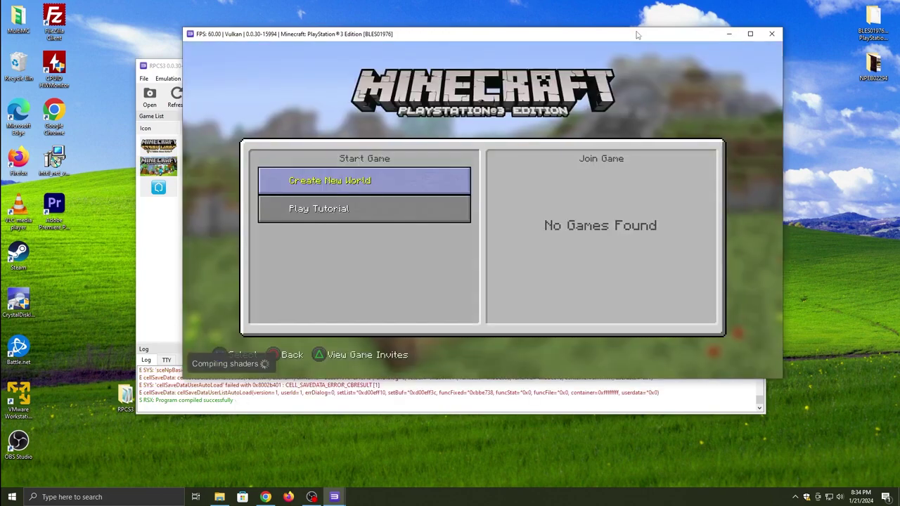
- Choose to create a new world and open its More Options screen
key("Down")
key("Up")
key("x")
key("Down")
key("Down")
key("Down")
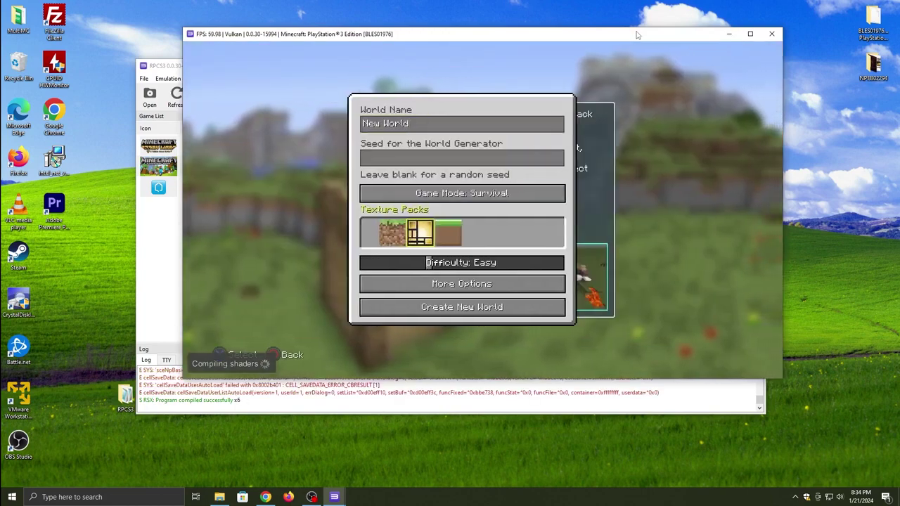
key("Down")
key("x")
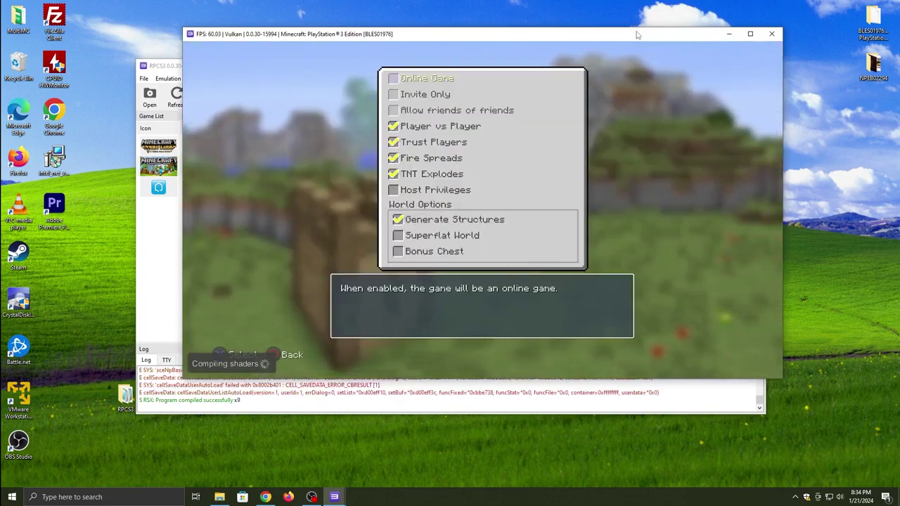
- Look through the host and world options, return to the world setup and create the new world
key("Down")
key("Down")
key("Down")
key("Down")
key("Down")
key("Down")
key("Down")
key("Down")
key("c")
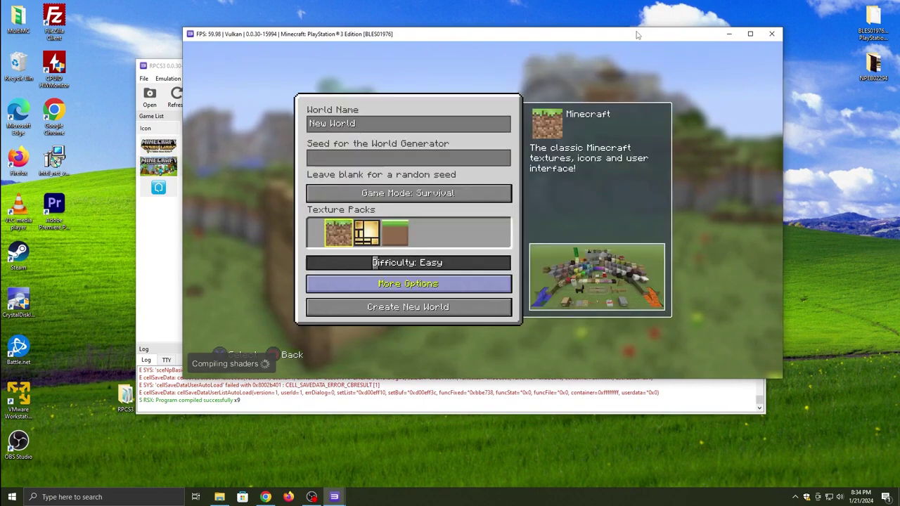
key("Down")
key("x")
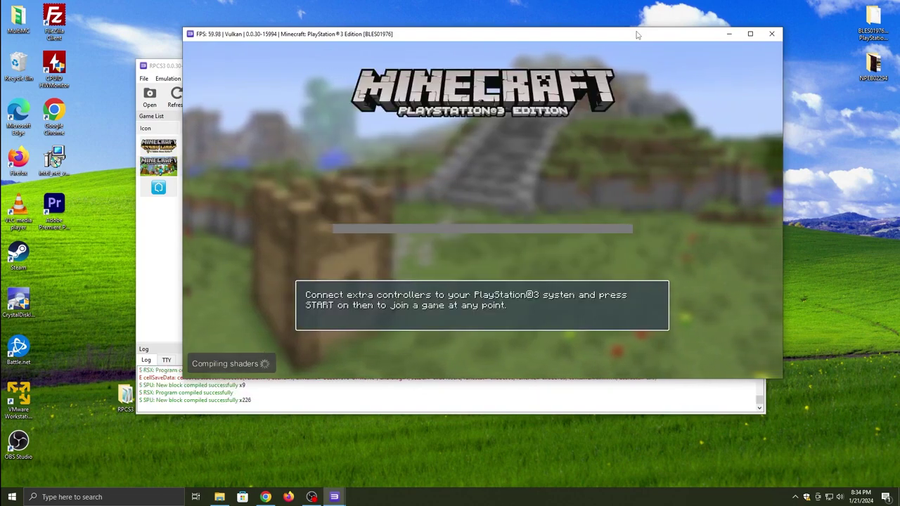